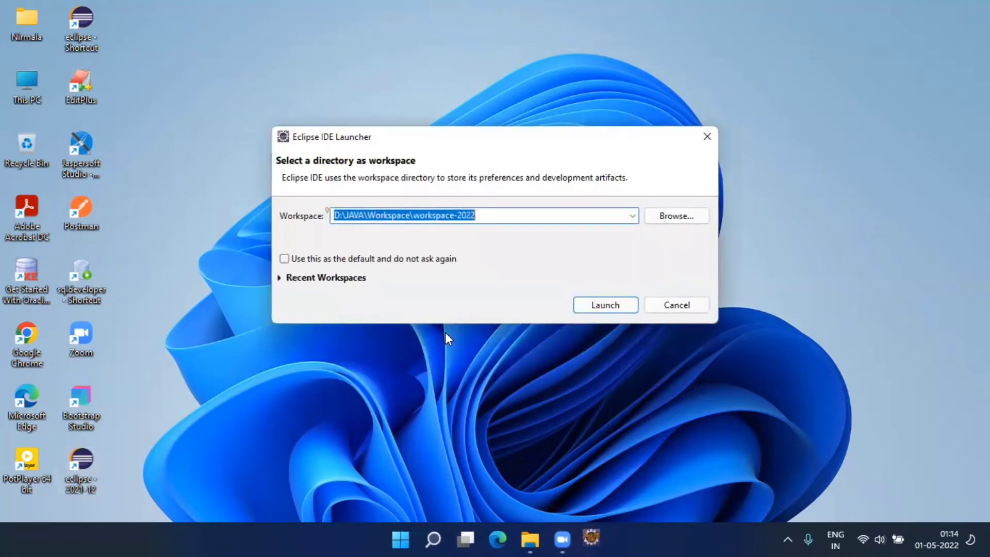
Step: Launch Eclipse with the workspace directory D:\JAVA\Workspace\workspace-2022
left_click(503, 214)
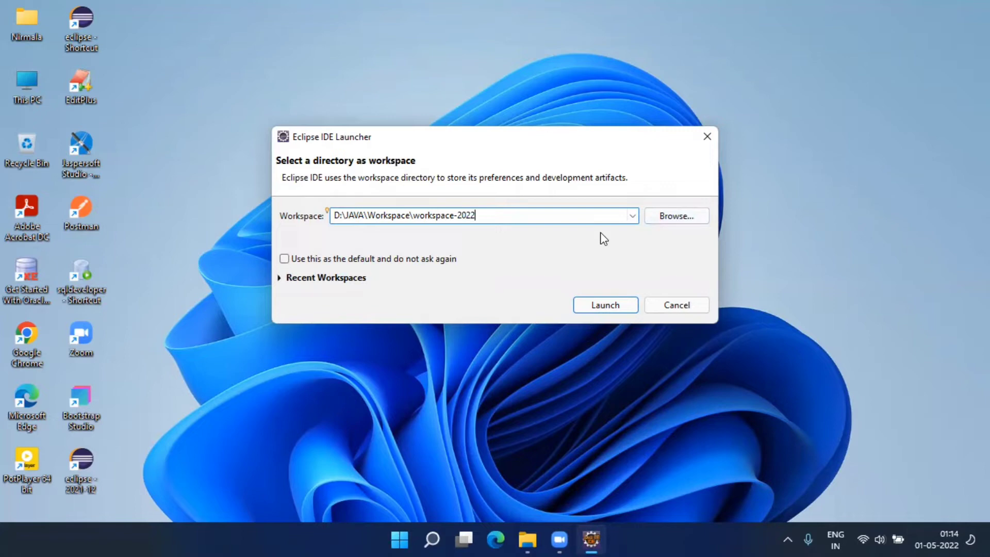
left_click(600, 305)
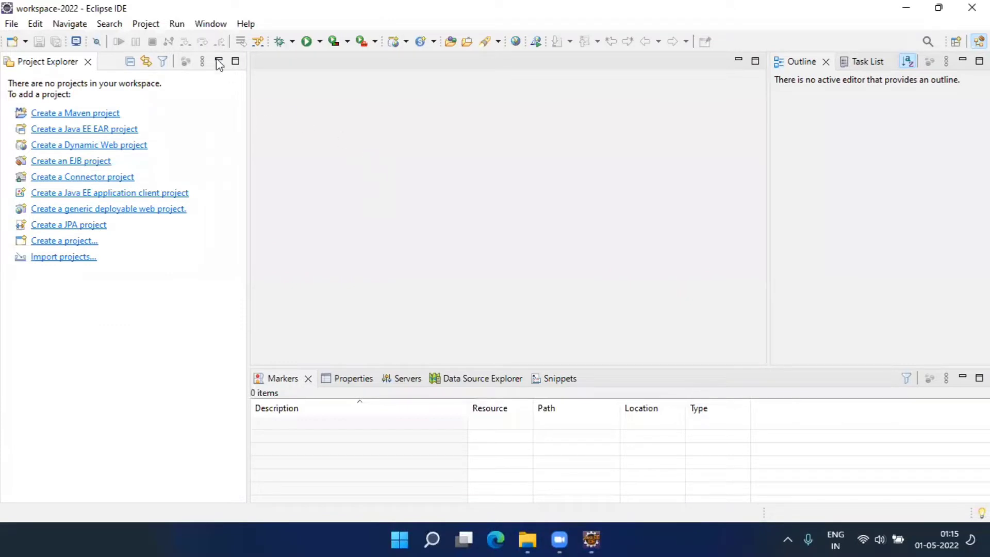
Step: Open the server runtime environments page of the preferences
left_click(213, 25)
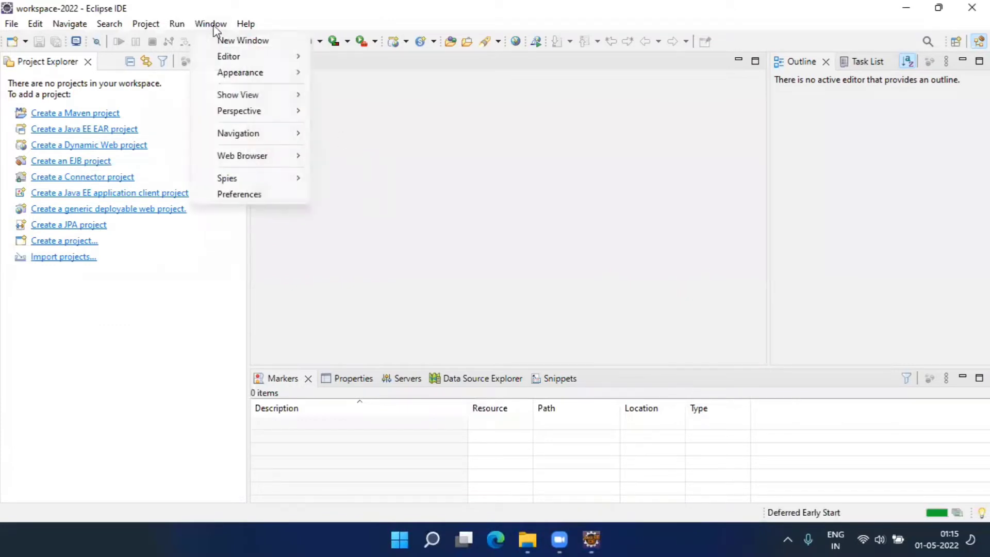
left_click(298, 200)
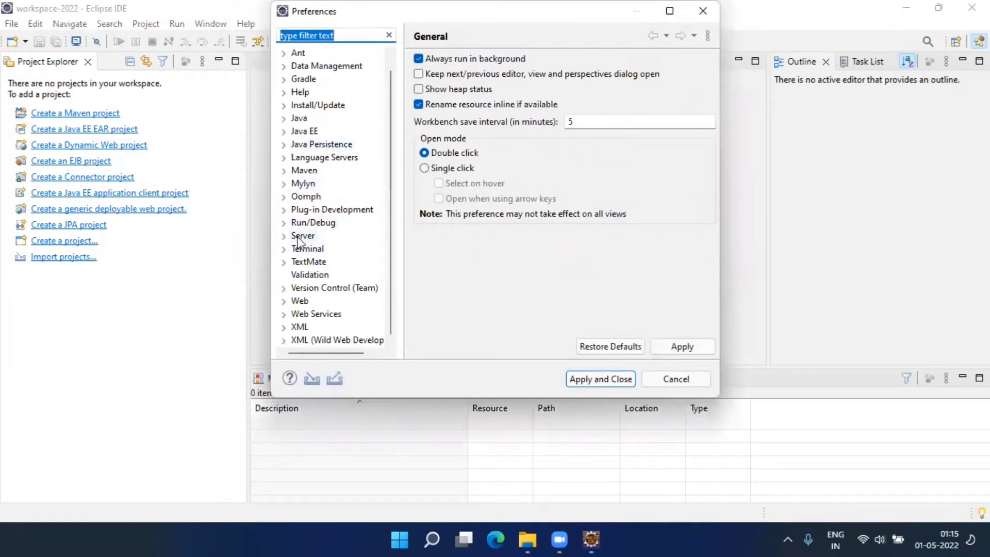
left_click(335, 35)
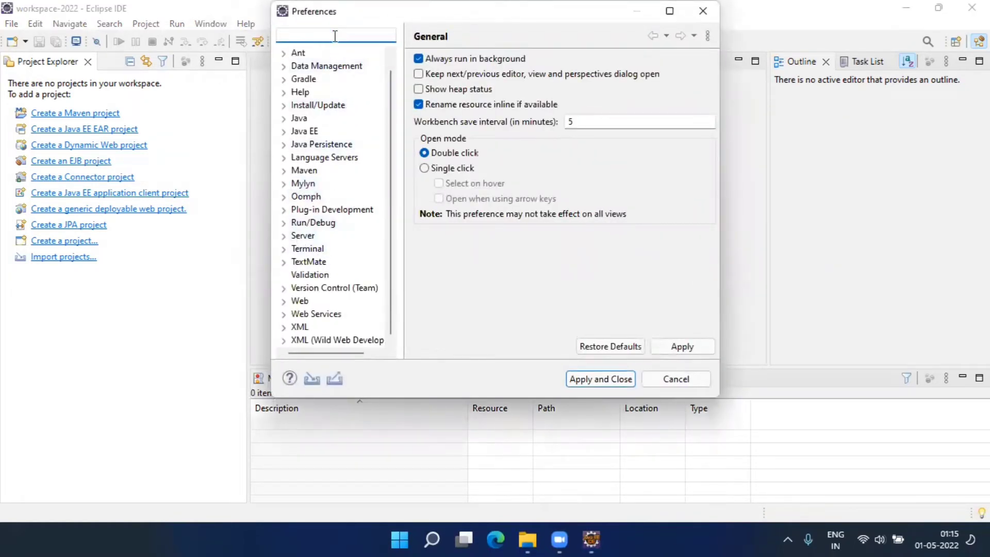
scroll(302, 243, "up", 1)
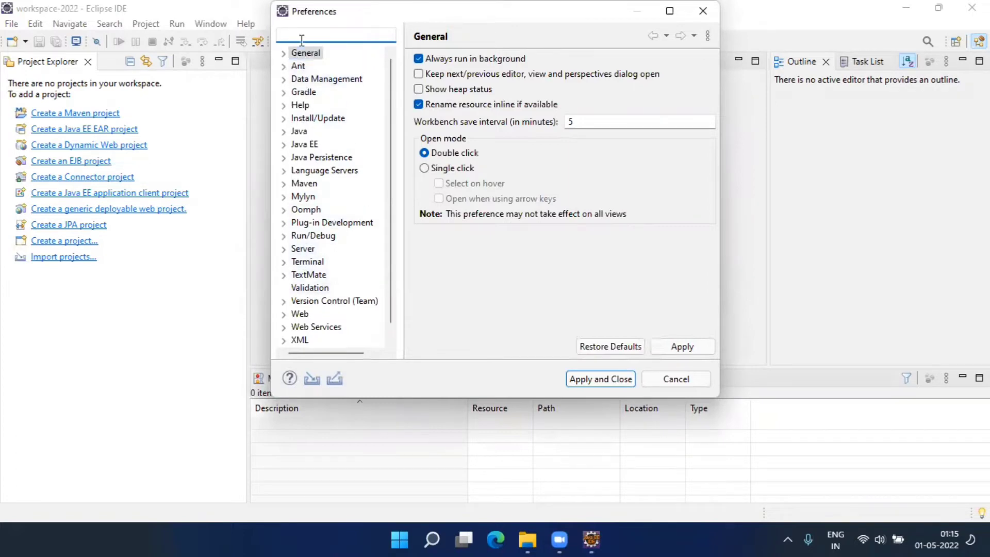
left_click(283, 249)
scroll(285, 259, "down", 1)
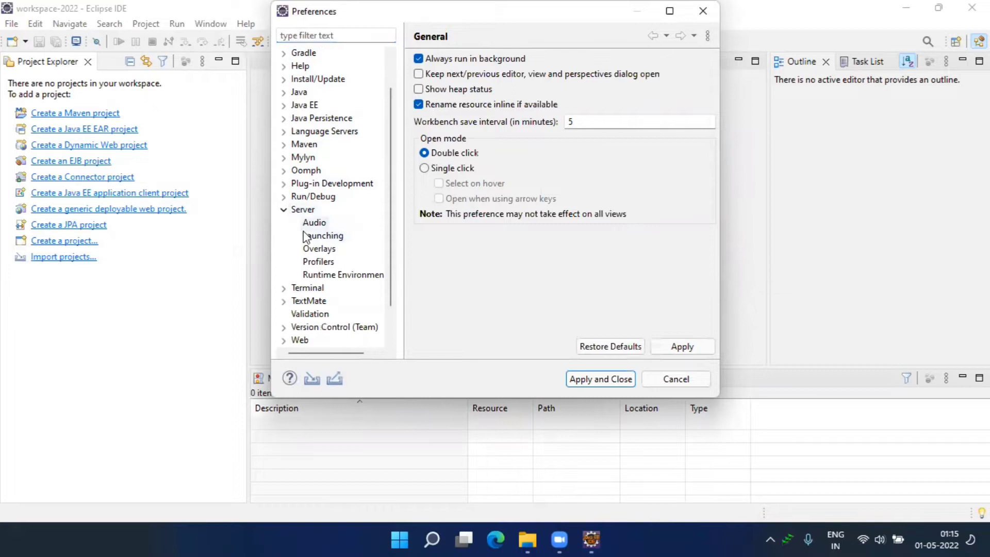
left_click(356, 275)
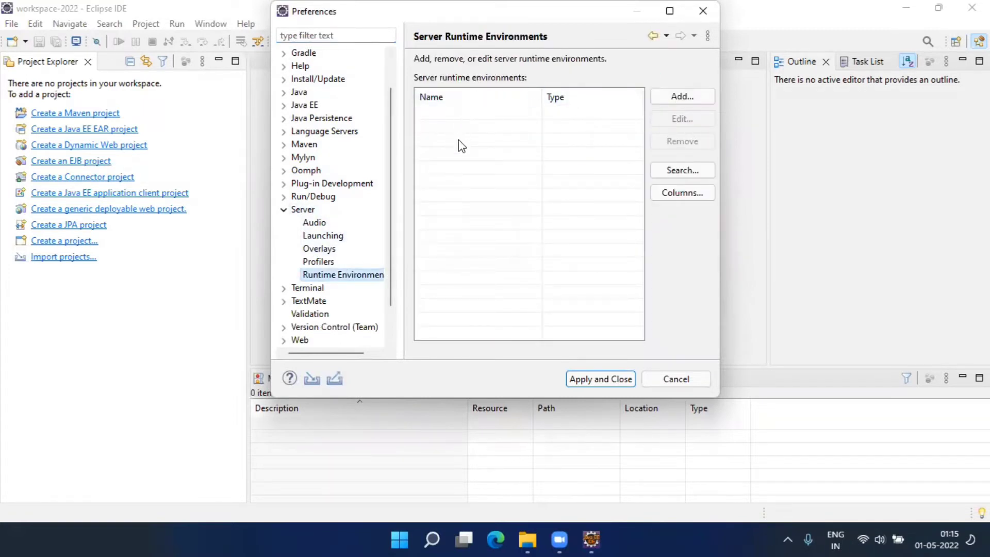
Step: Start a new server runtime environment of type Apache Tomcat v9.0 with the option to create a new local server enabled
left_click(680, 98)
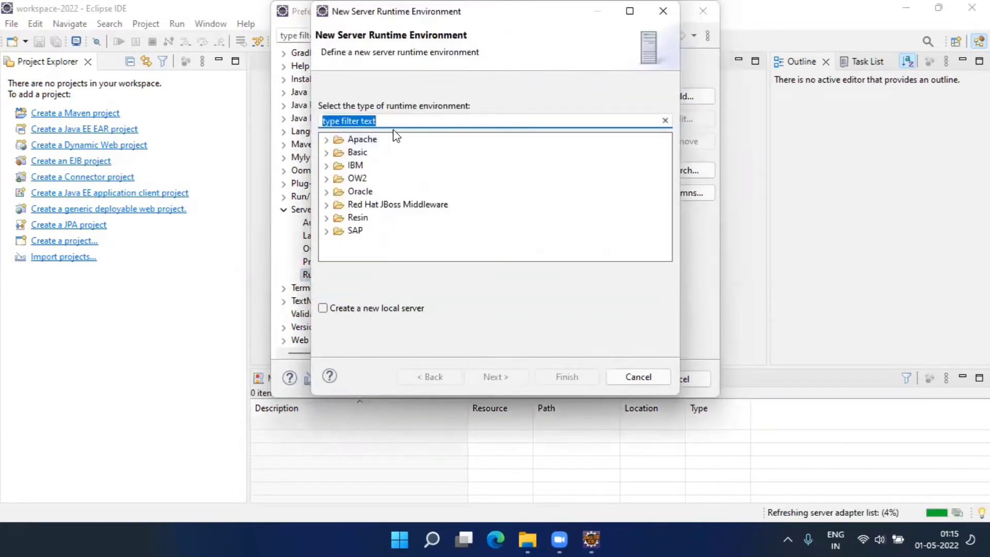
left_click(328, 140)
scroll(342, 155, "down", 2)
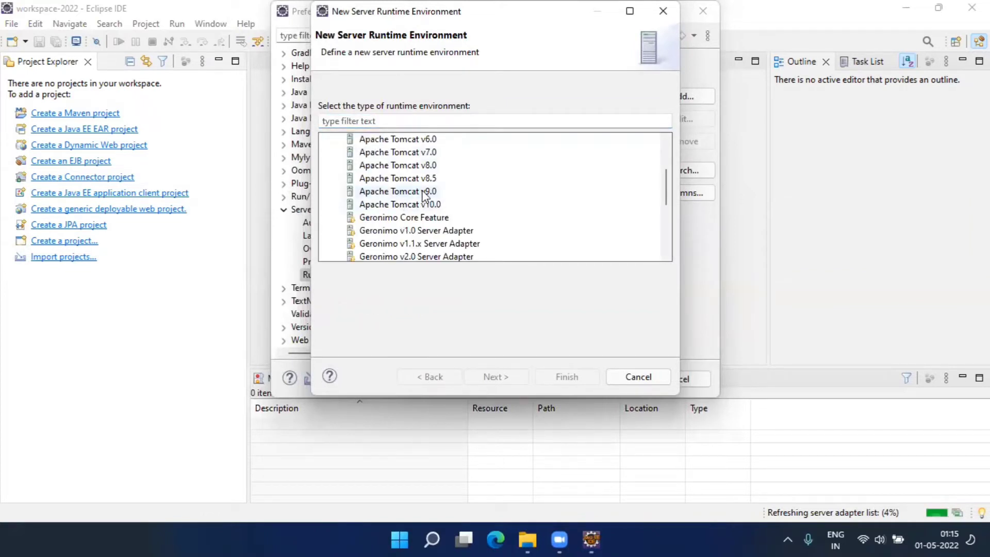
left_click(424, 195)
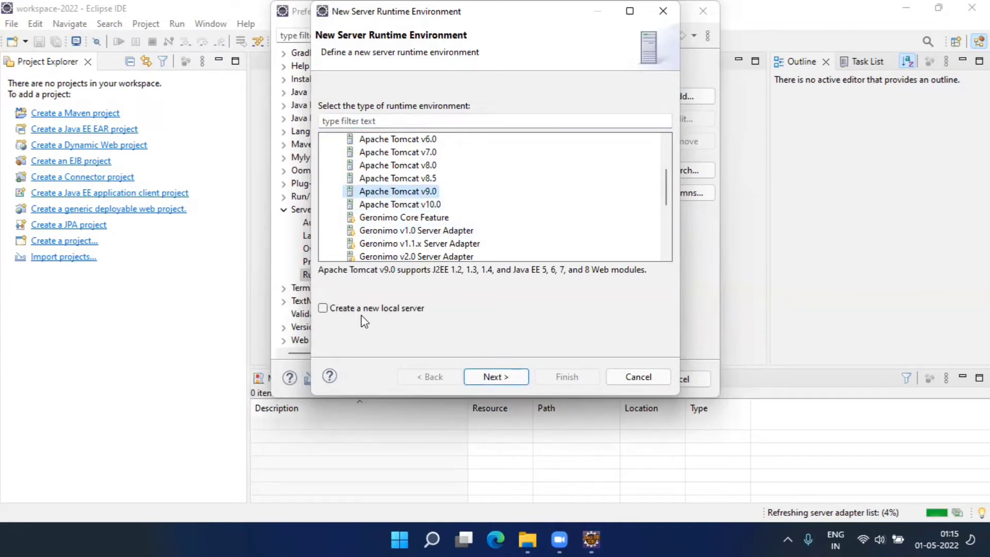
left_click(323, 309)
left_click(506, 377)
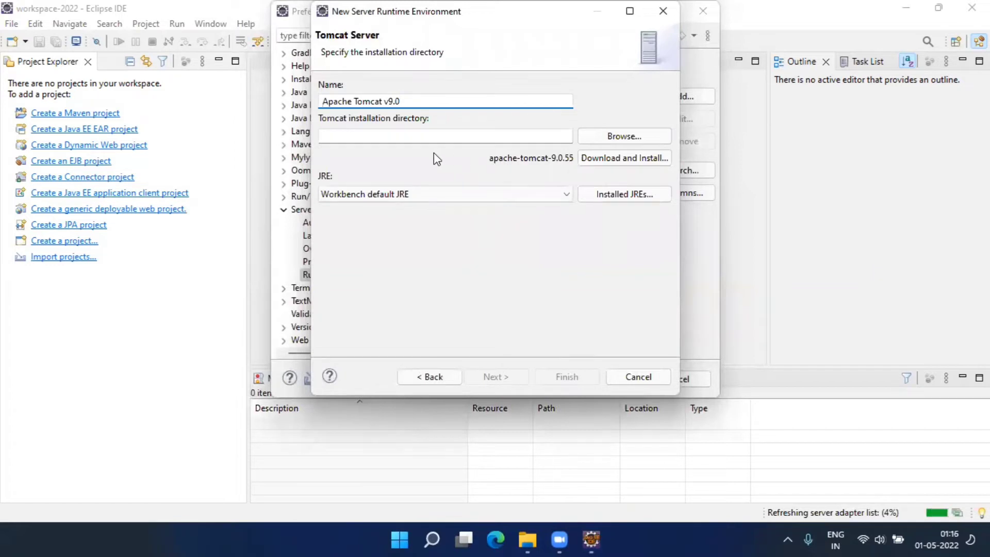
Step: Set the Tomcat installation directory to the folder D:\JAVA\Server\Tomcat9x
left_click(391, 136)
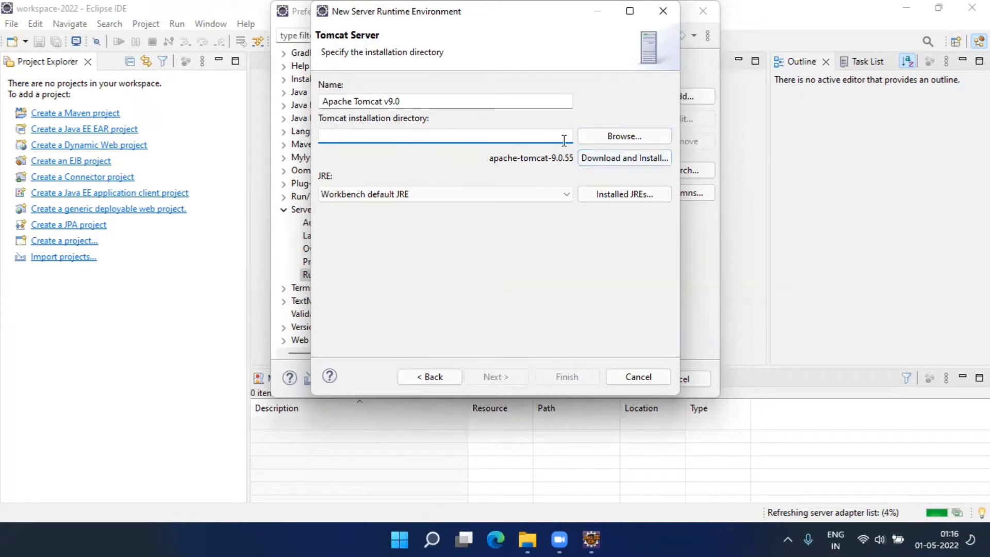
left_click(608, 138)
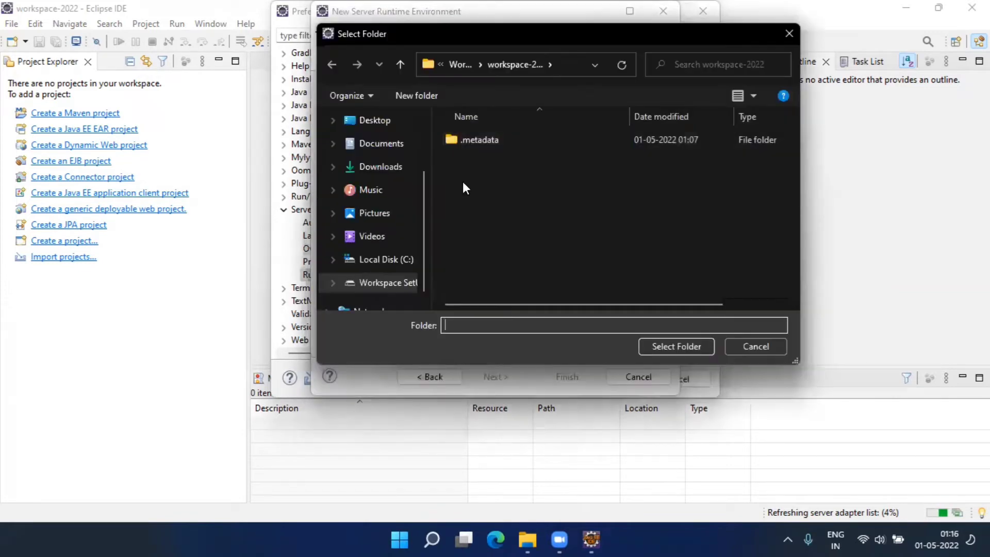
left_click(388, 261)
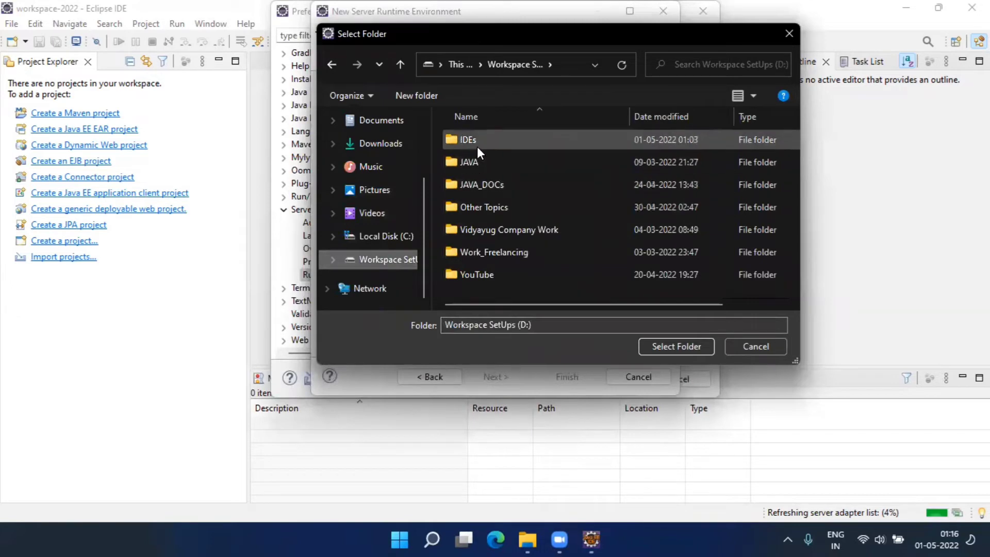
double_click(485, 164)
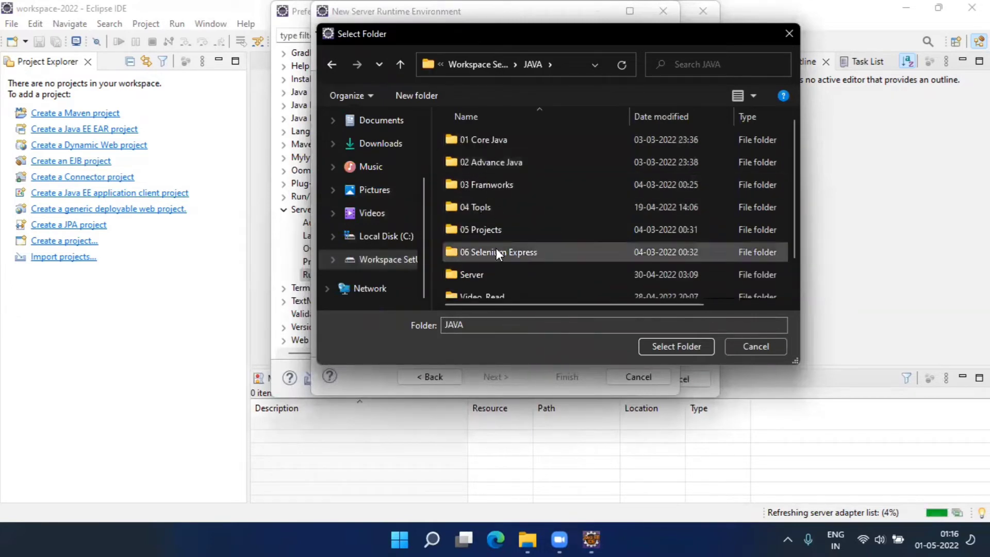
left_click(497, 275)
double_click(497, 274)
double_click(506, 144)
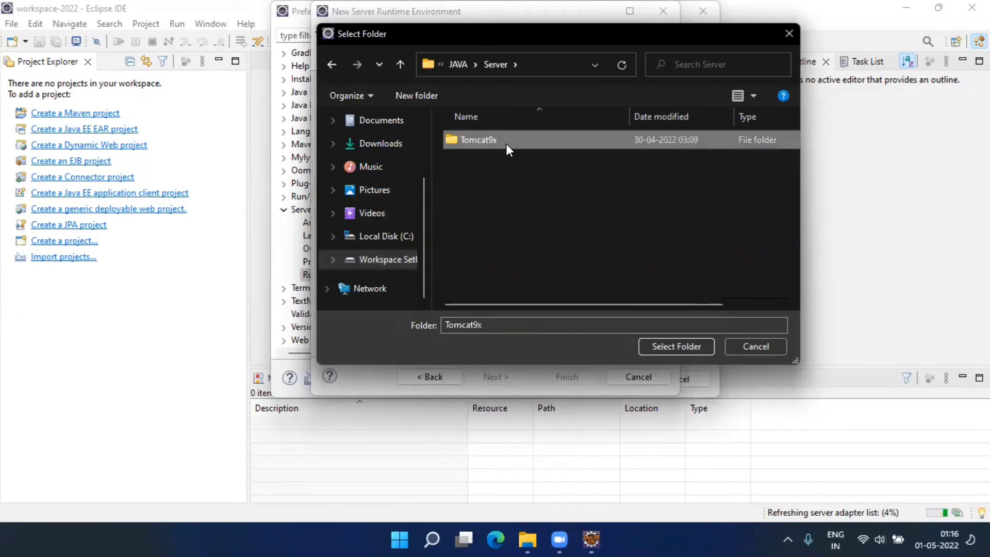
left_click(674, 350)
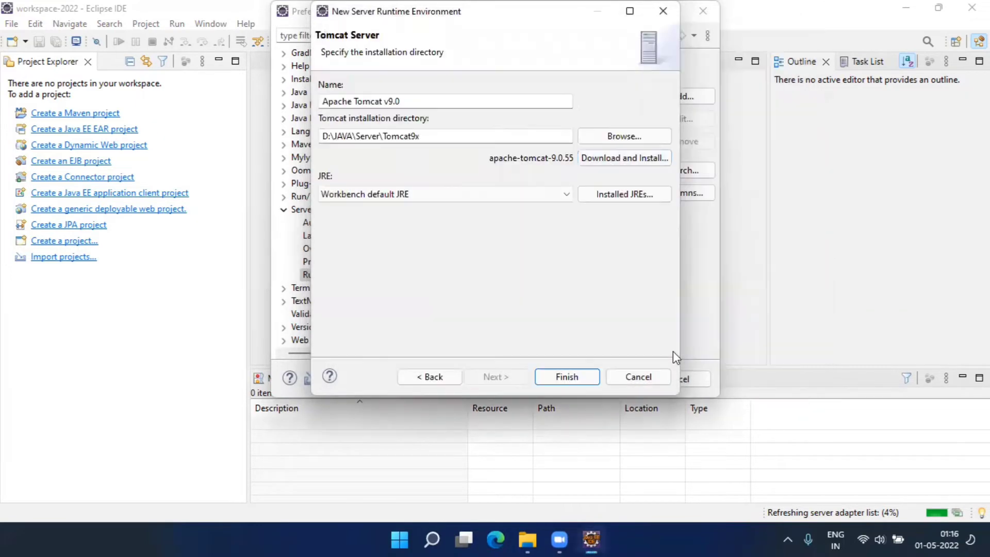
left_click(434, 137)
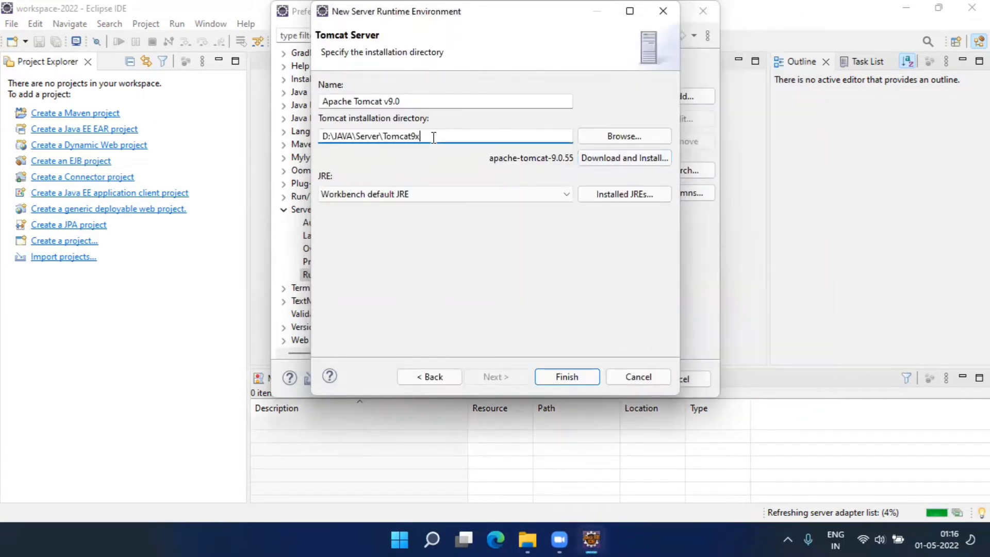
type("\\")
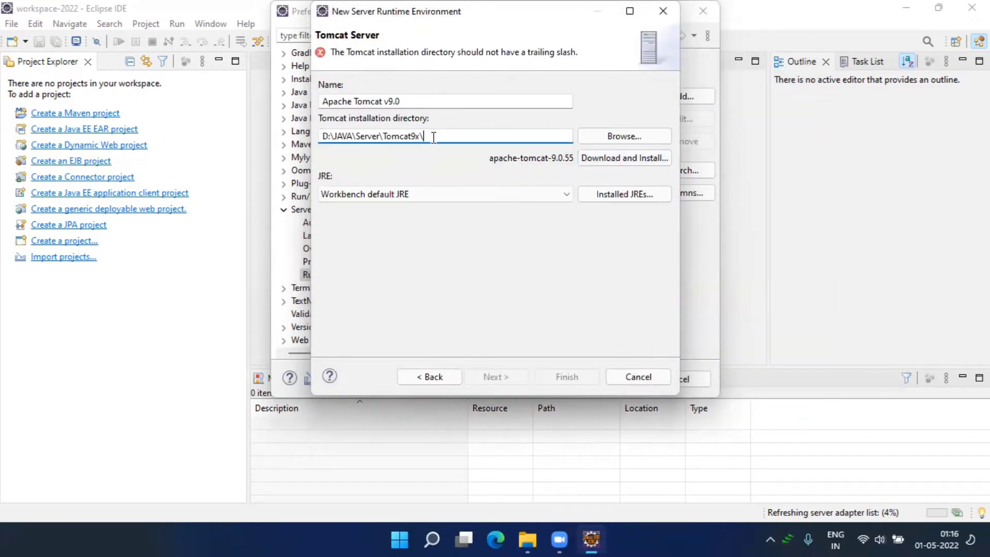
key("BackSpace")
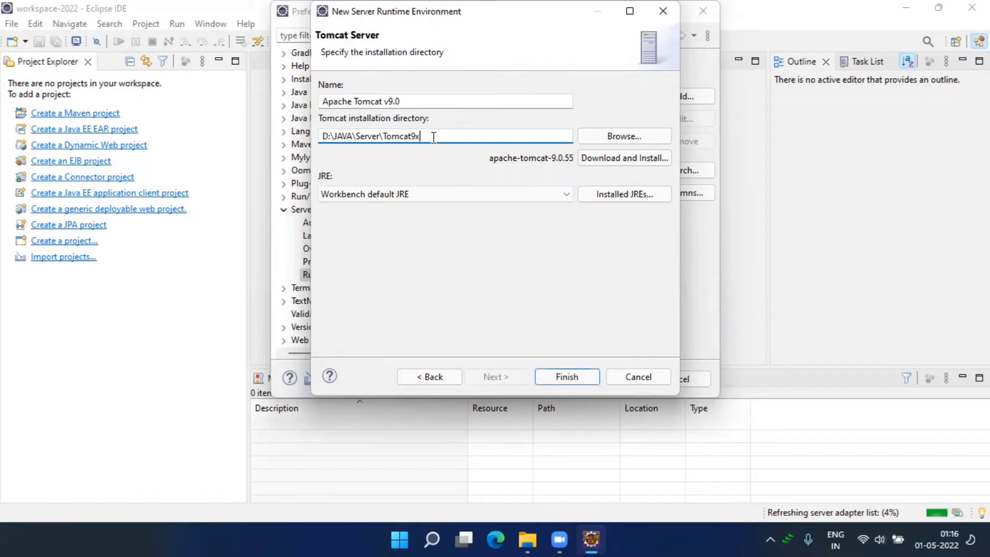
key("shift+Left")
key("shift+Left")
key("shift+Left")
key("shift+Left")
key("shift+Left")
key("shift+Left")
key("shift+Left")
key("shift+Left")
key("shift+Left")
left_click(434, 194)
left_click(434, 194)
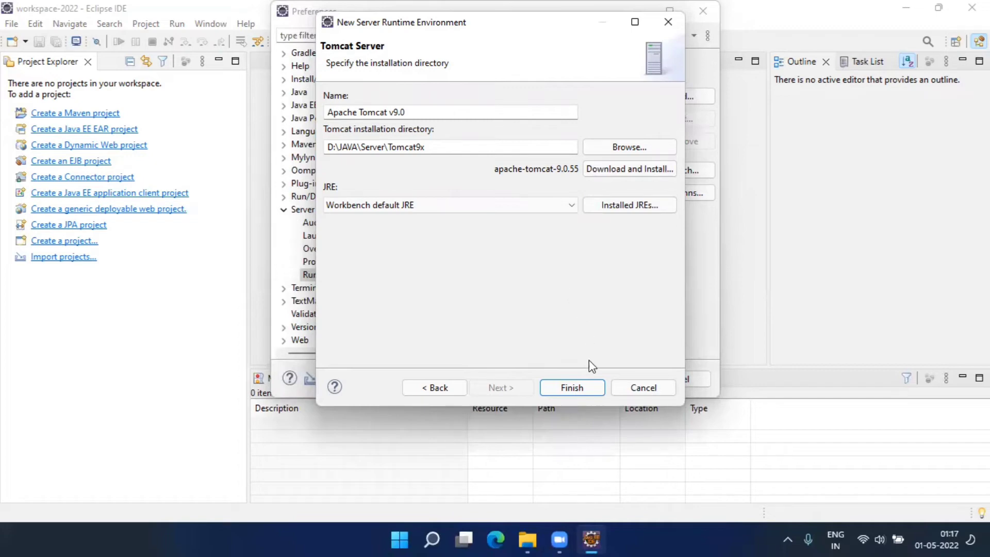
Step: Finish the Apache Tomcat v9.0 runtime environment with the workbench default JRE, then apply and close the preferences
left_click(583, 388)
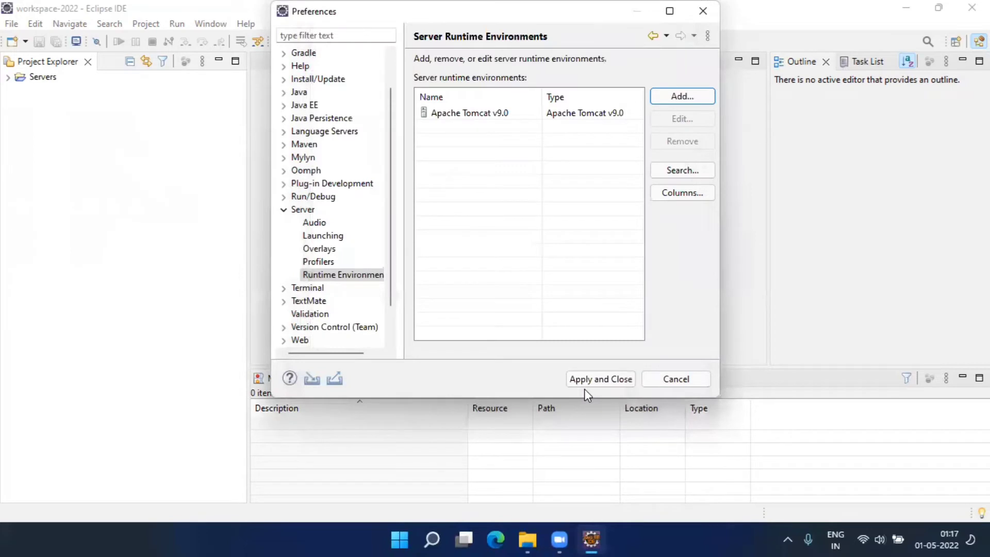
left_click(617, 377)
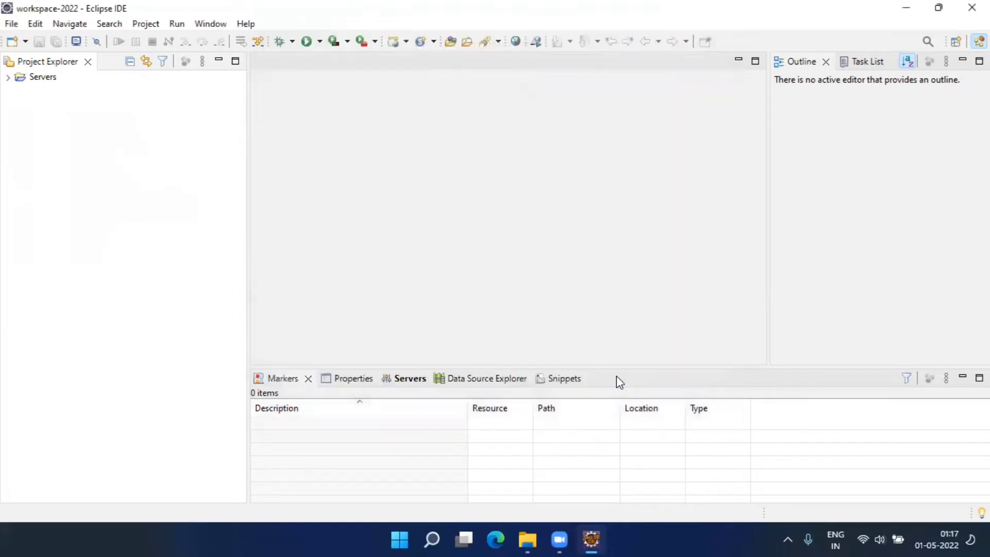
Step: Examine the Tomcat v9.0 configuration files in the Servers project and collapse the project again
left_click(8, 78)
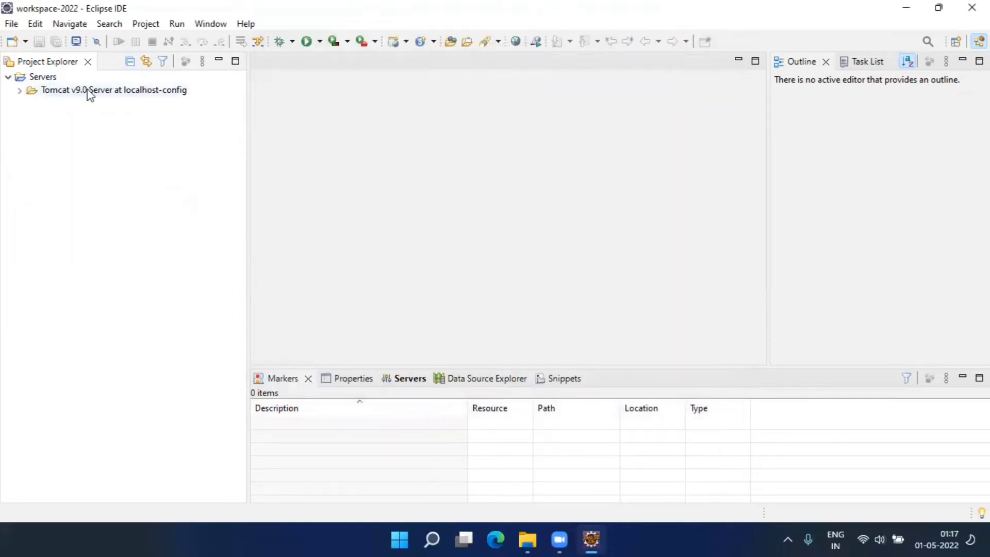
left_click(21, 90)
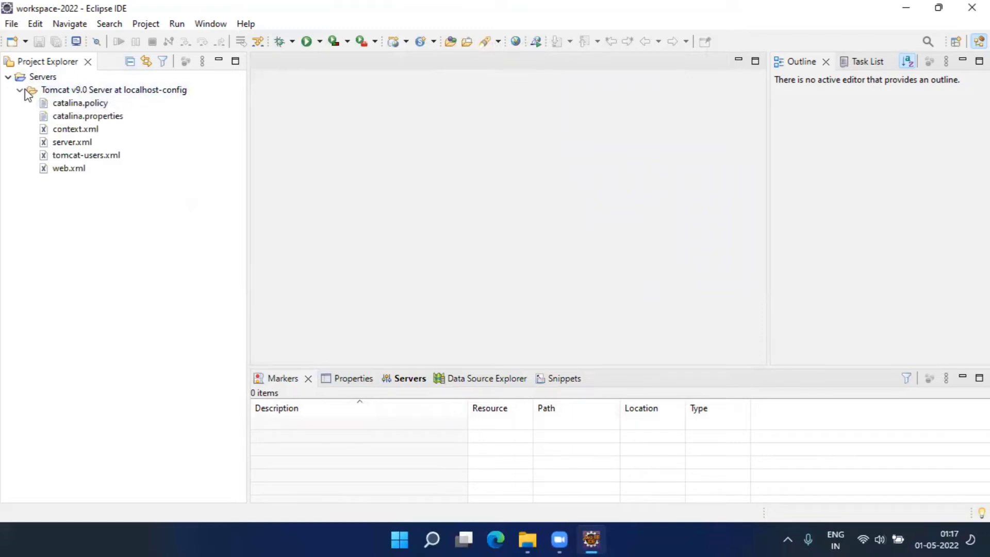
left_click(20, 90)
left_click(40, 78)
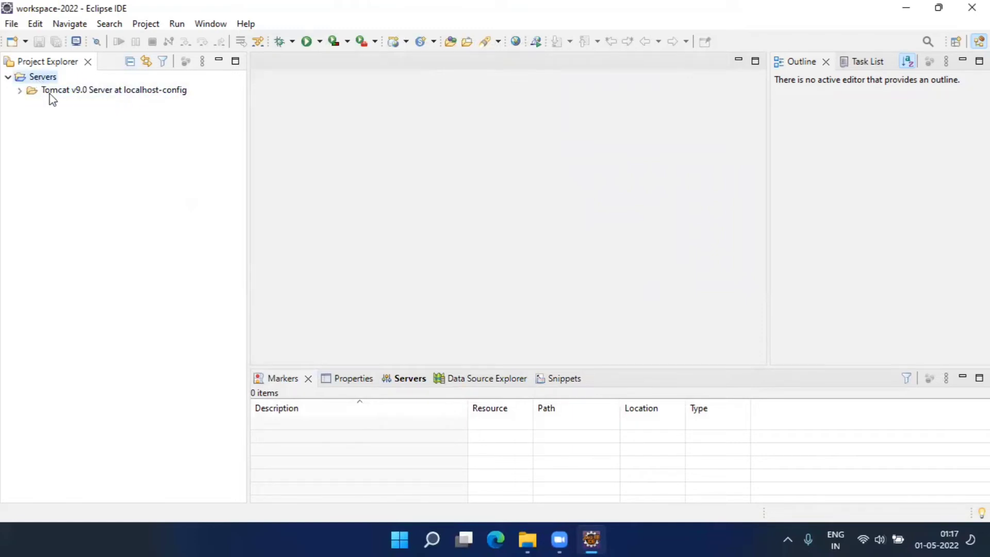
key("Left")
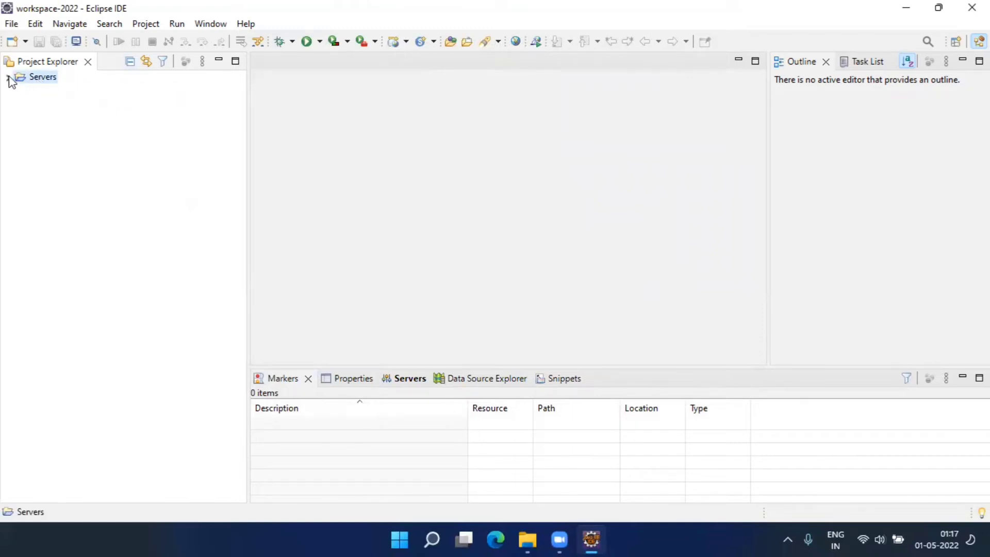
left_click(9, 78)
left_click(19, 90)
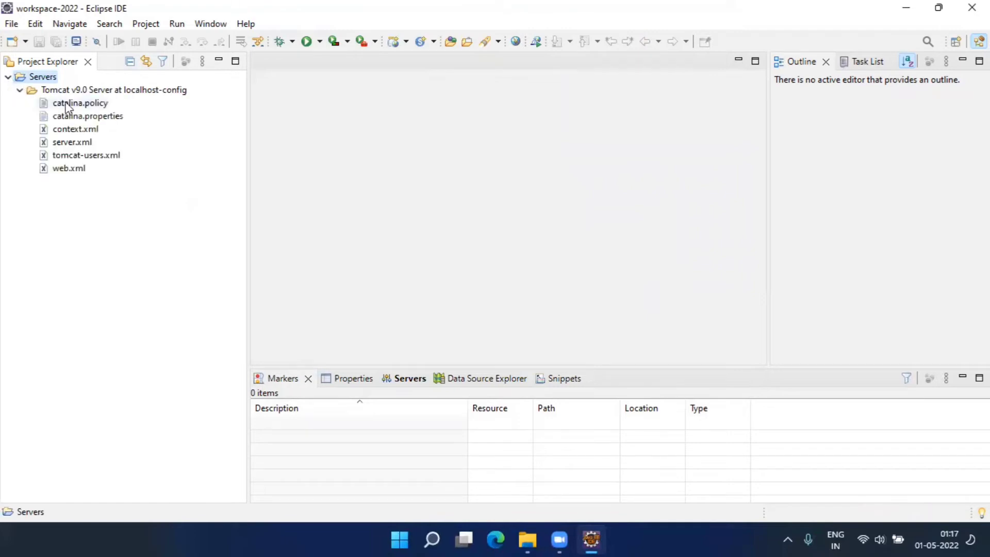
double_click(52, 81)
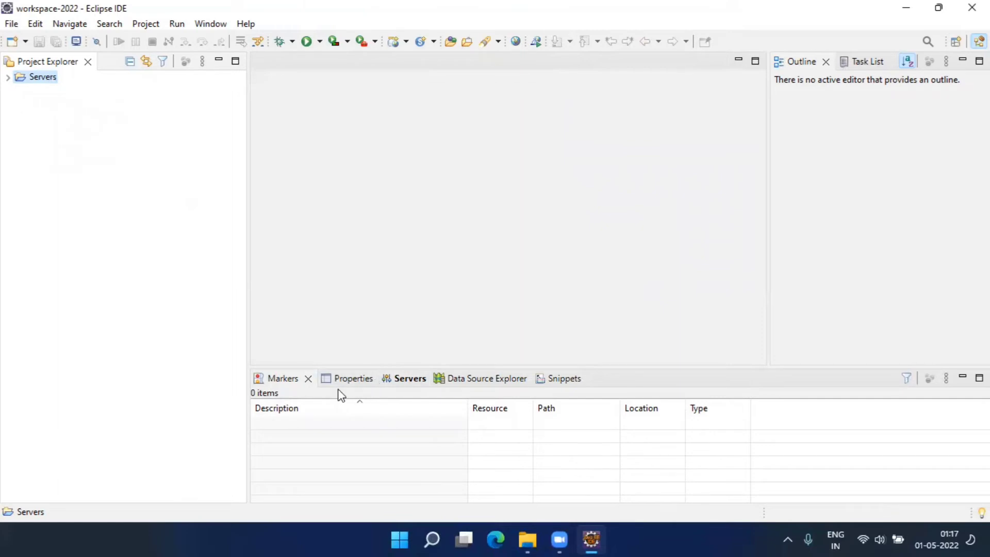
Step: Open the configuration overview of the Tomcat v9.0 server at localhost and widen its editor area
left_click(398, 381)
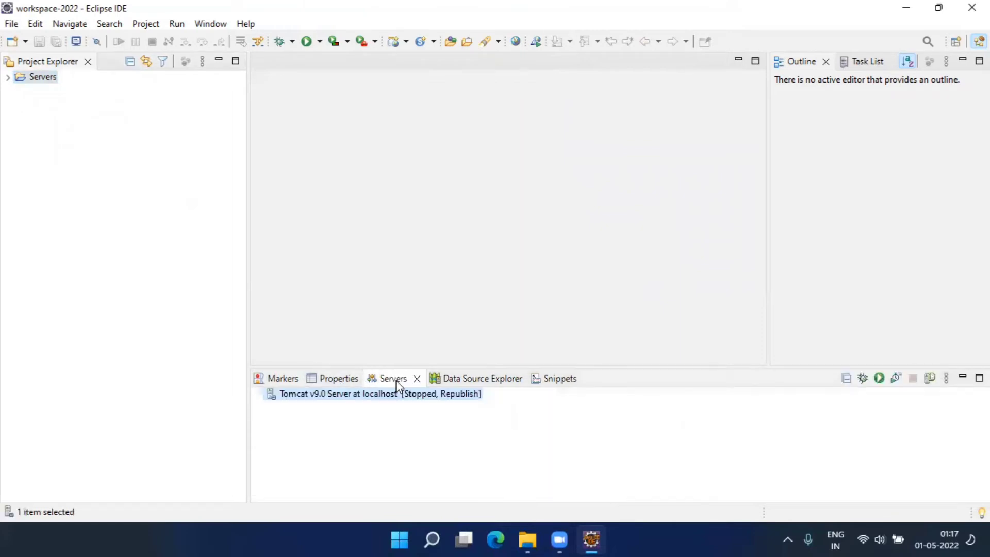
double_click(363, 394)
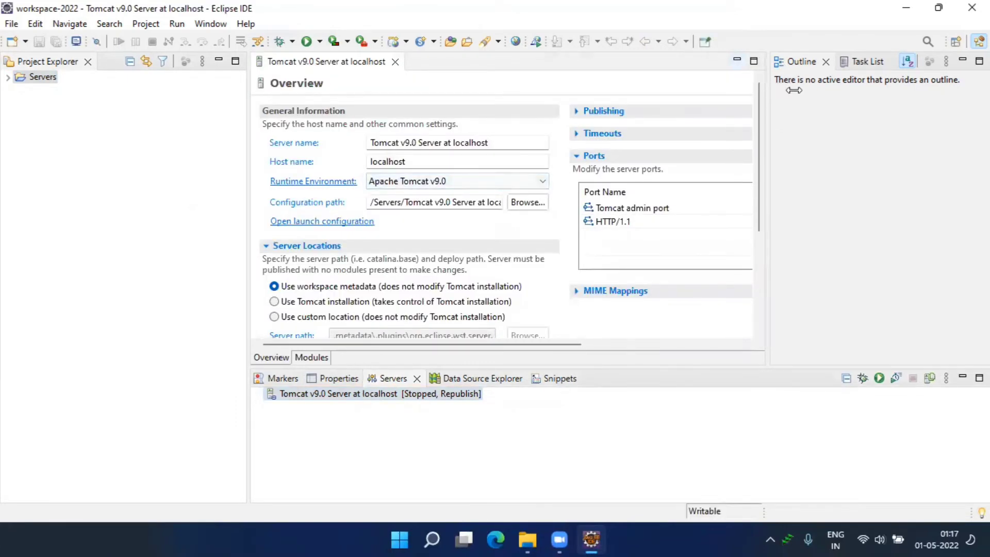
left_click_drag(769, 83, 918, 85)
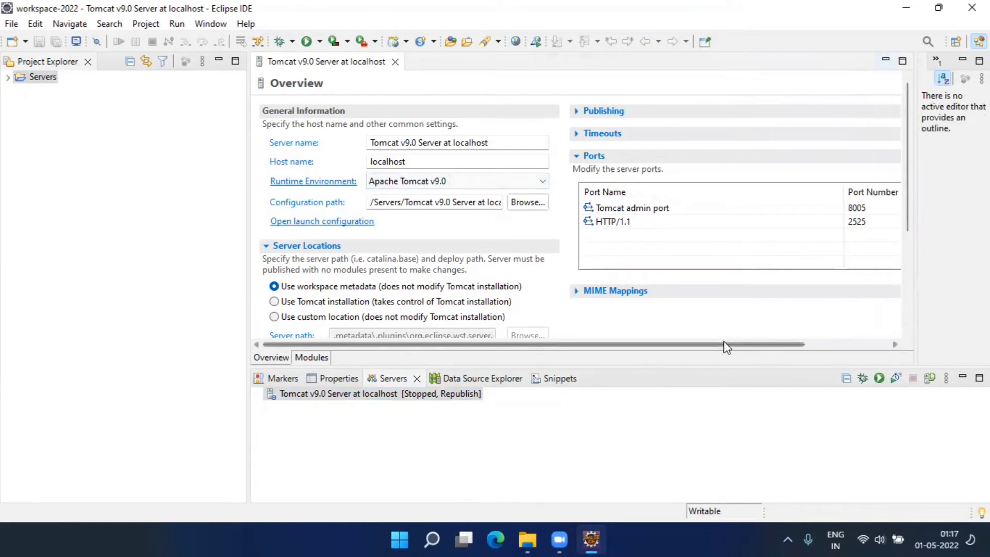
Step: Examine the admin and HTTP/1.1 port numbers and the start and stop timeouts in the server overview
left_click_drag(727, 344, 785, 345)
left_click(809, 207)
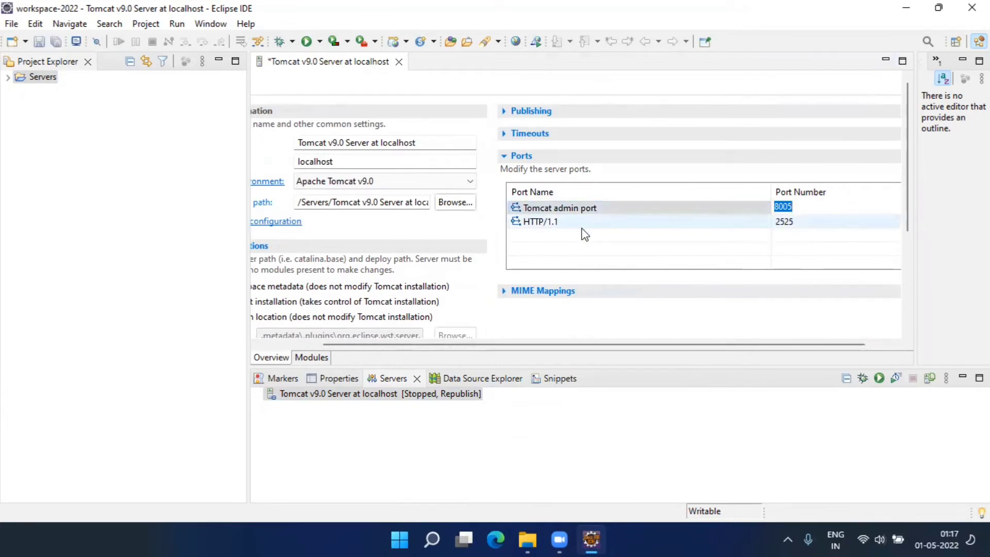
left_click(800, 223)
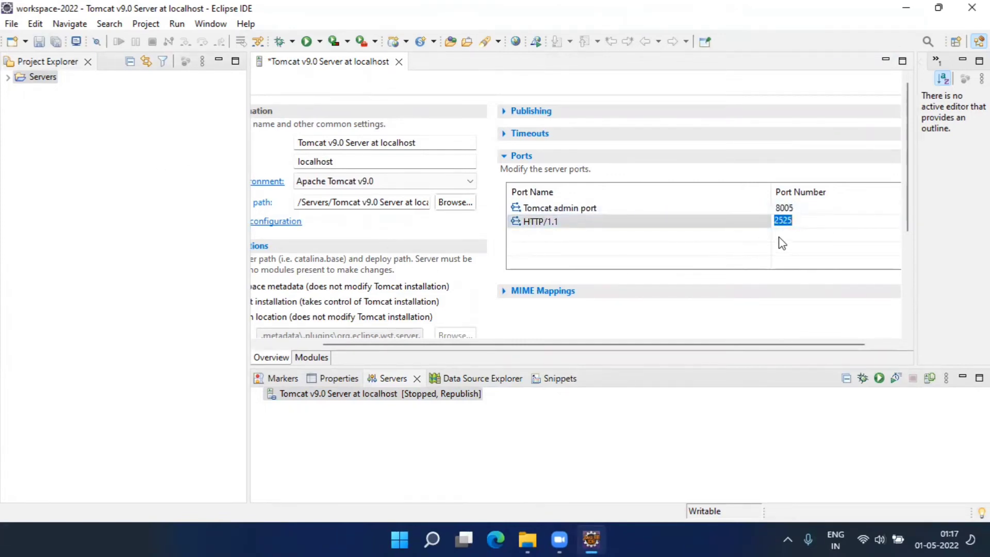
left_click(799, 221)
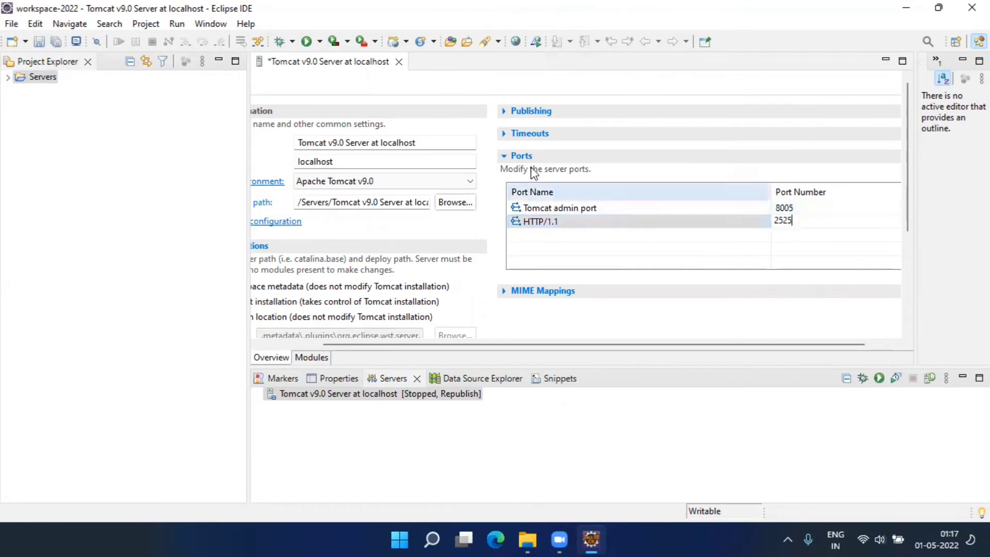
left_click(519, 133)
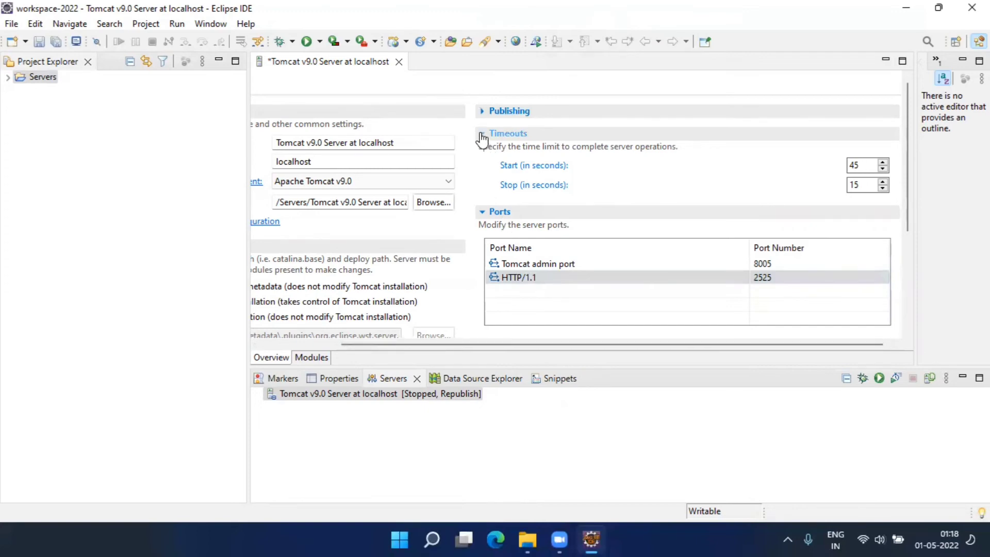
Step: Review the server's host name, available runtime environments, server locations and server options in the overview
left_click_drag(557, 344, 408, 337)
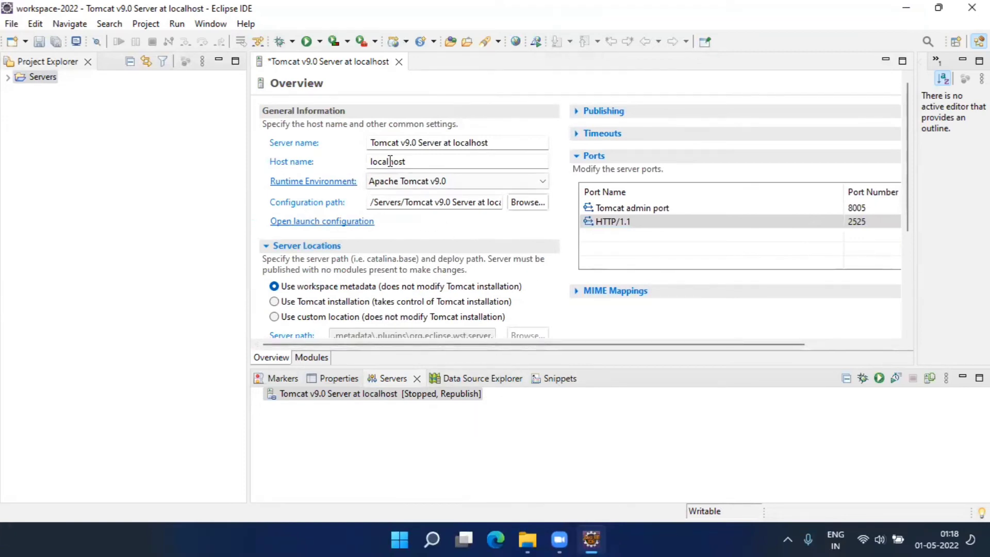
left_click(424, 161)
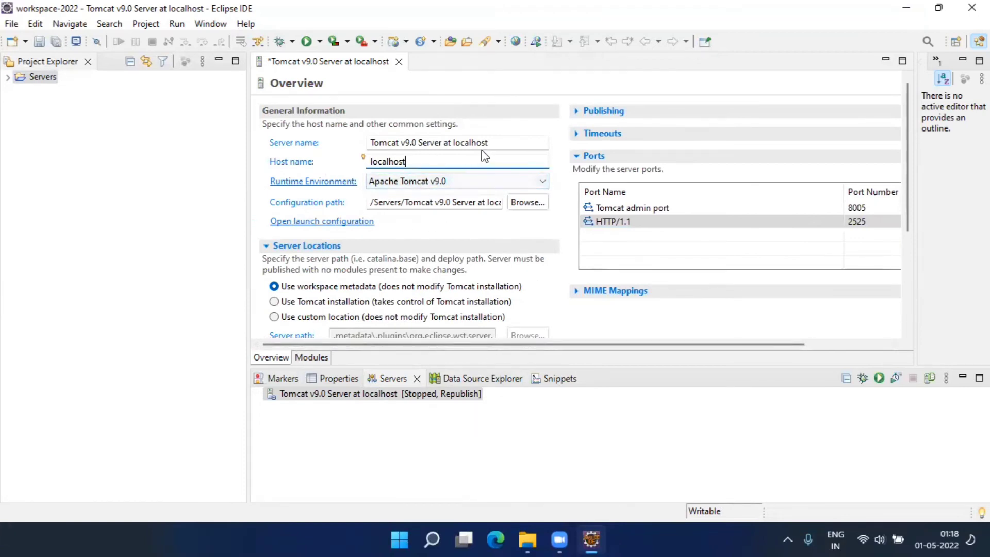
left_click(497, 182)
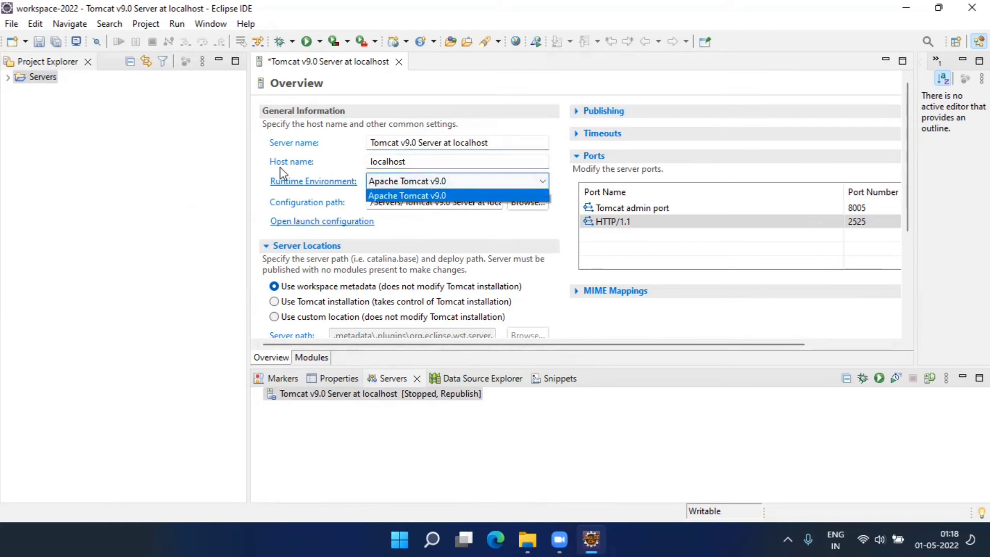
left_click(456, 227)
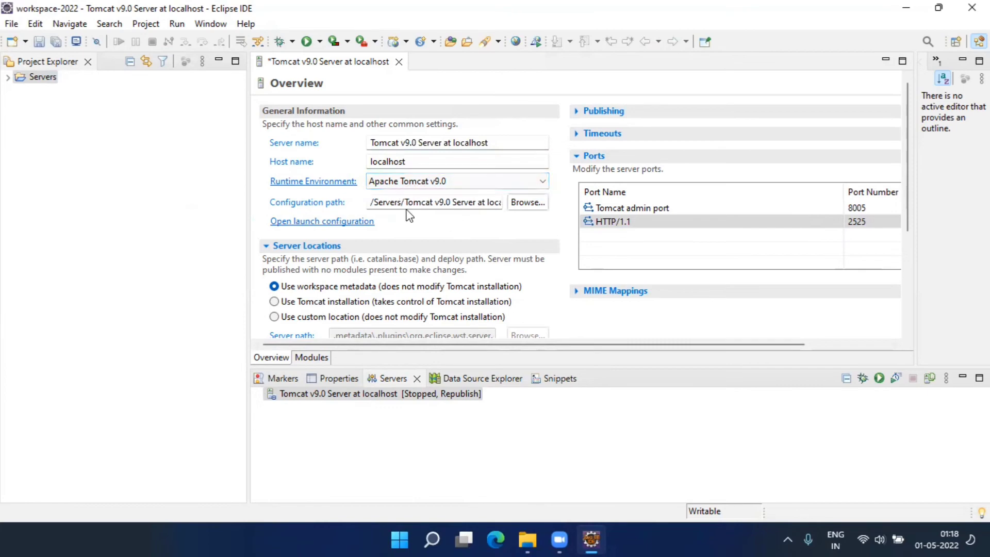
scroll(436, 232, "down", 5)
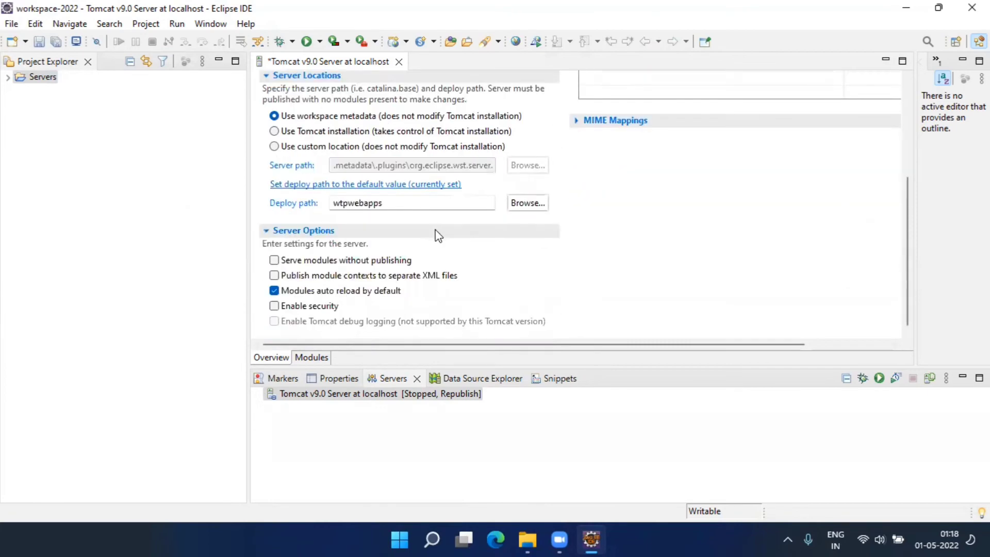
Step: Start the Tomcat v9.0 server at localhost and save the modified server configuration
left_click(445, 398)
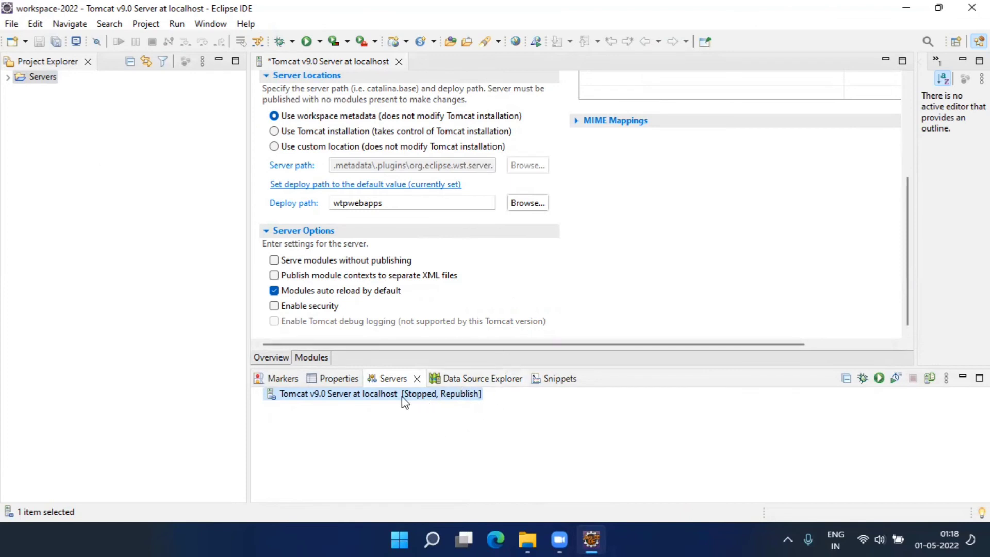
left_click(878, 380)
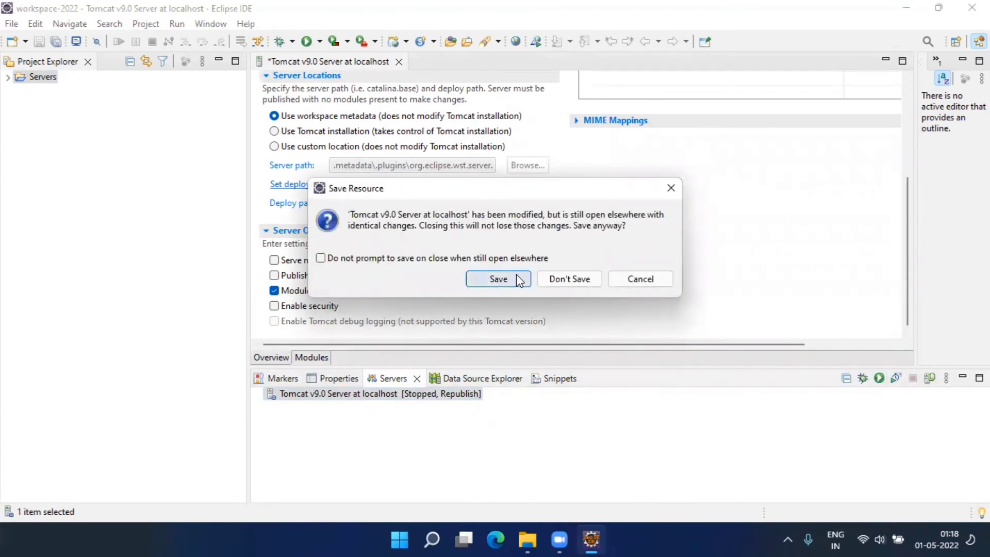
left_click(519, 280)
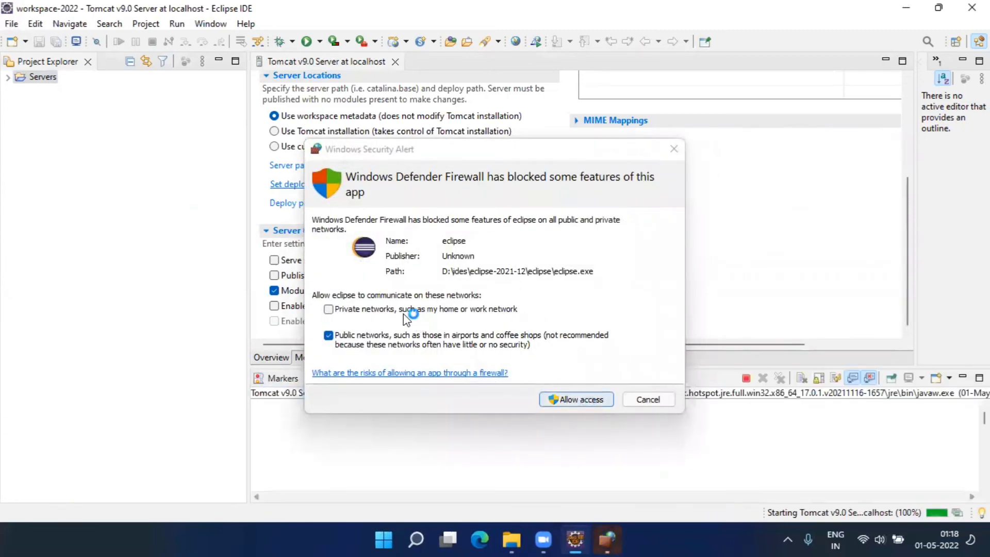
Step: Allow eclipse and OpenJDK Platform binary through Windows Defender Firewall on public networks
left_click(568, 400)
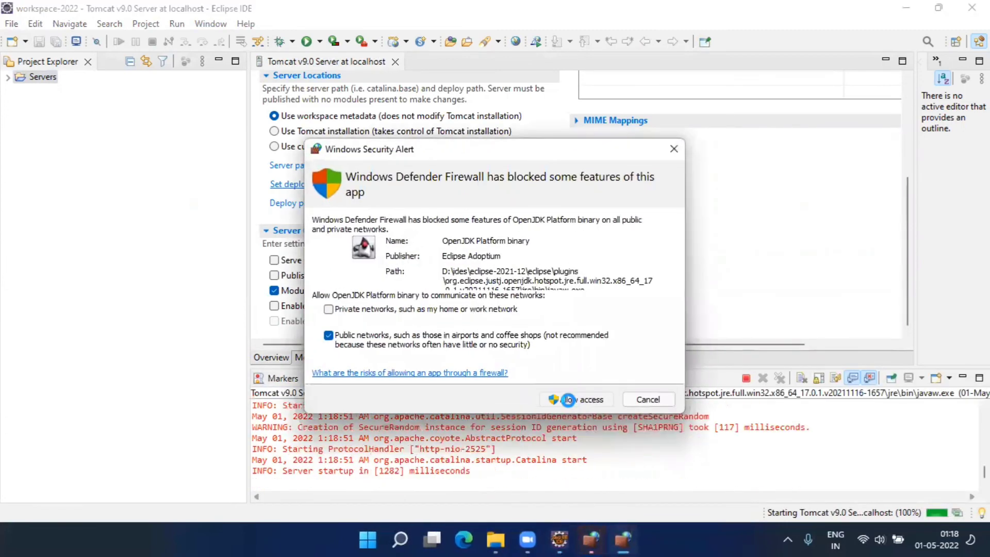
left_click(557, 399)
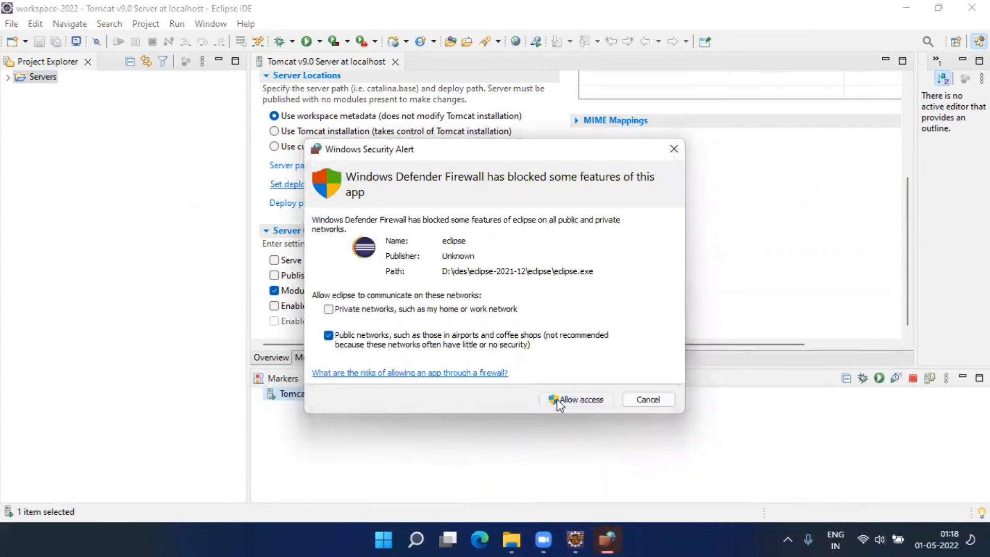
left_click(557, 399)
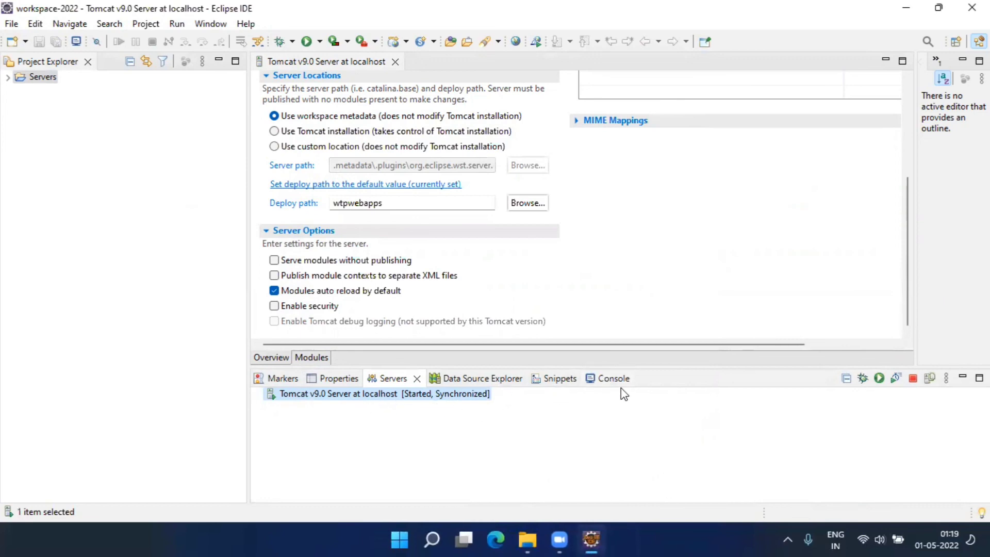
Step: Check the Tomcat server's console log for its startup message and highlight that message
left_click(610, 378)
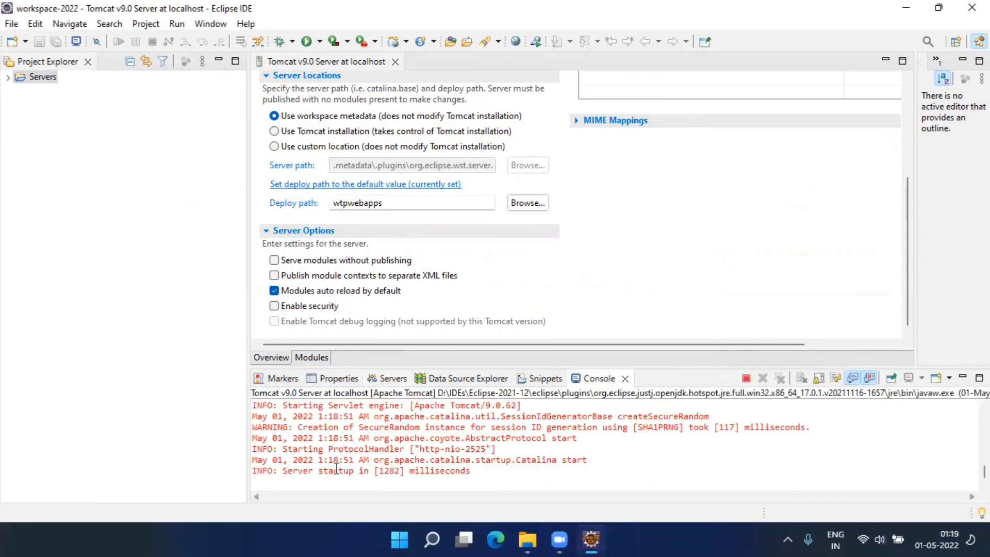
left_click_drag(283, 471, 478, 469)
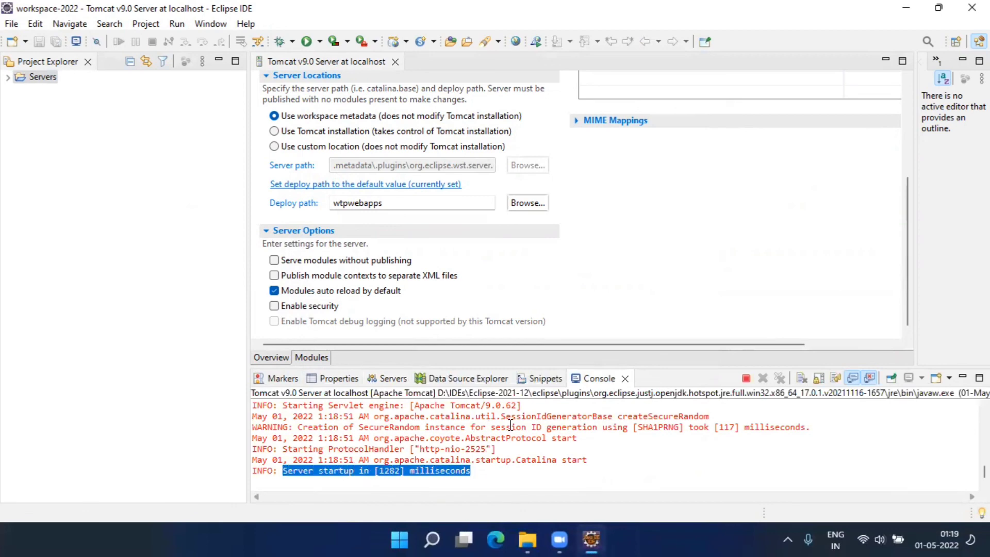
scroll(510, 424, "up", 2)
scroll(576, 451, "down", 2)
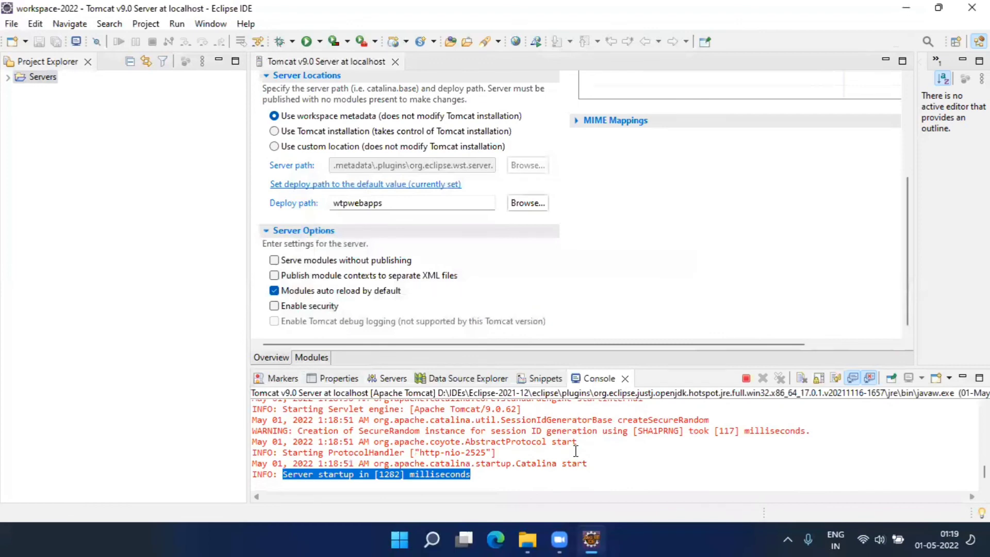